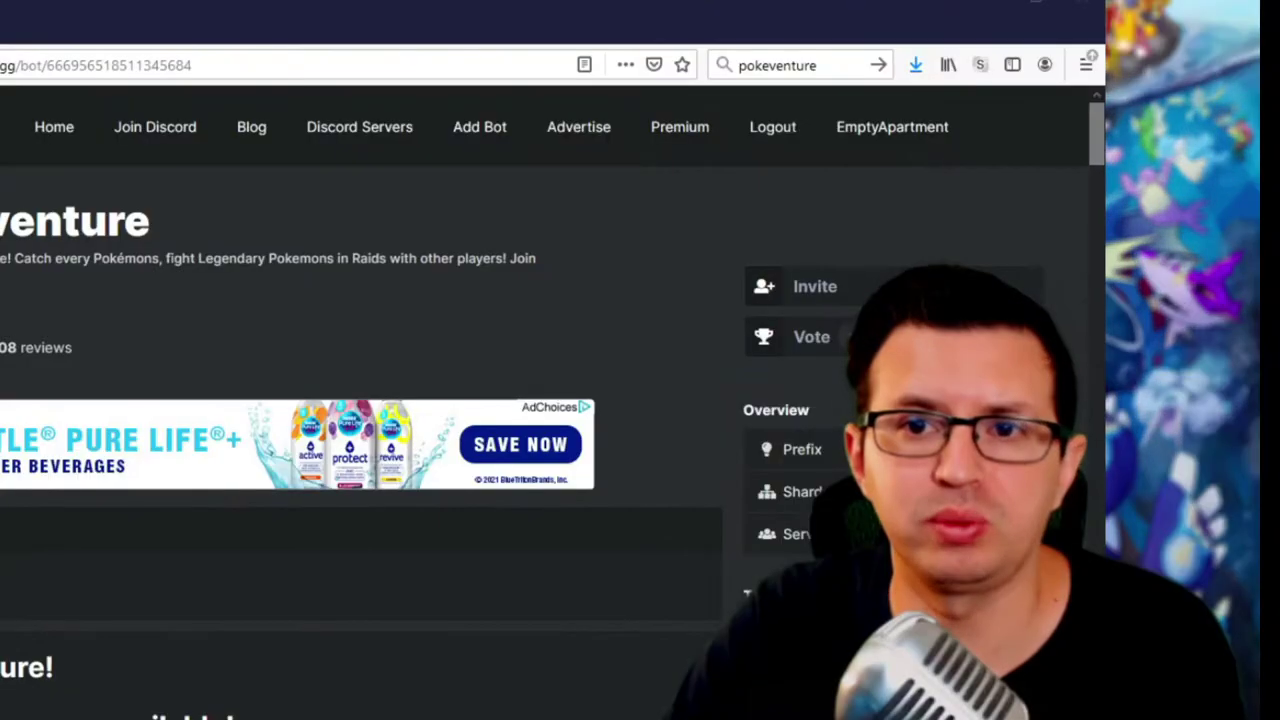
- Invite the Pokeventure bot to the Test Test server, authorize all its requested permissions and complete the human verification
{"action": "left_click", "coordinate": [935, 283]}
{"action": "left_click", "coordinate": [565, 459]}
{"action": "left_click", "coordinate": [551, 534]}
{"action": "left_click", "coordinate": [648, 521]}
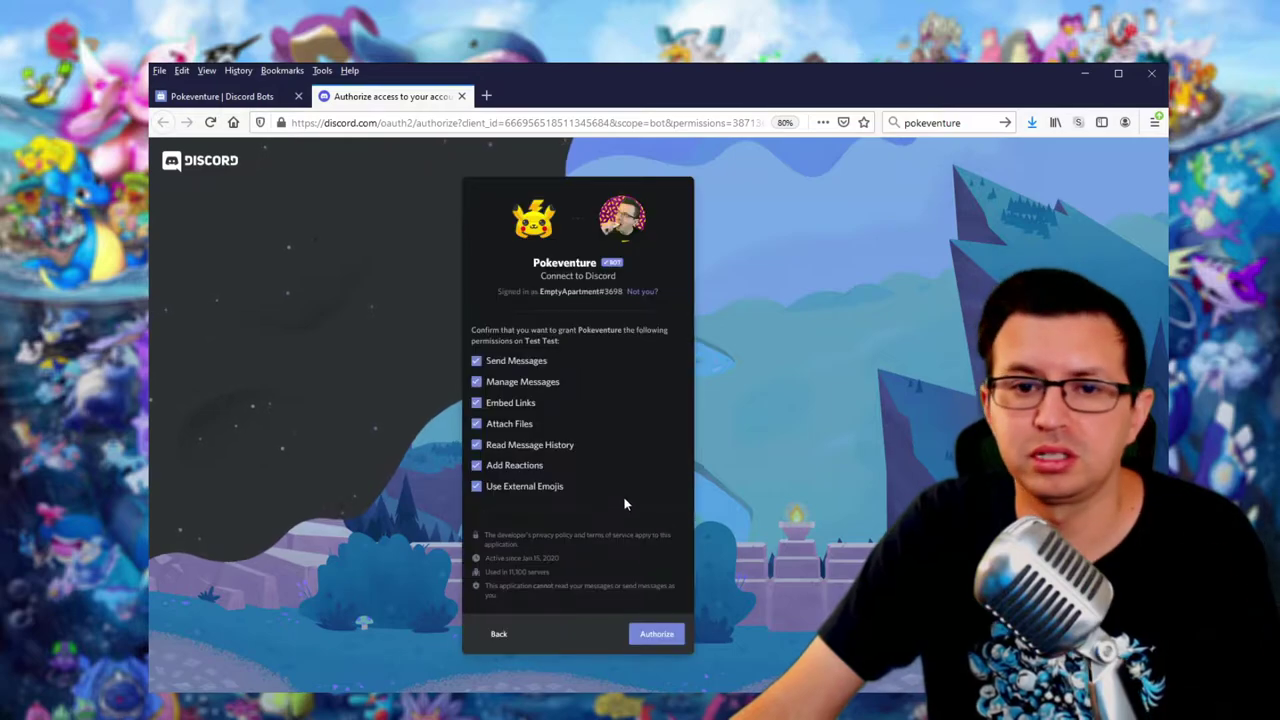
{"action": "left_click", "coordinate": [654, 634]}
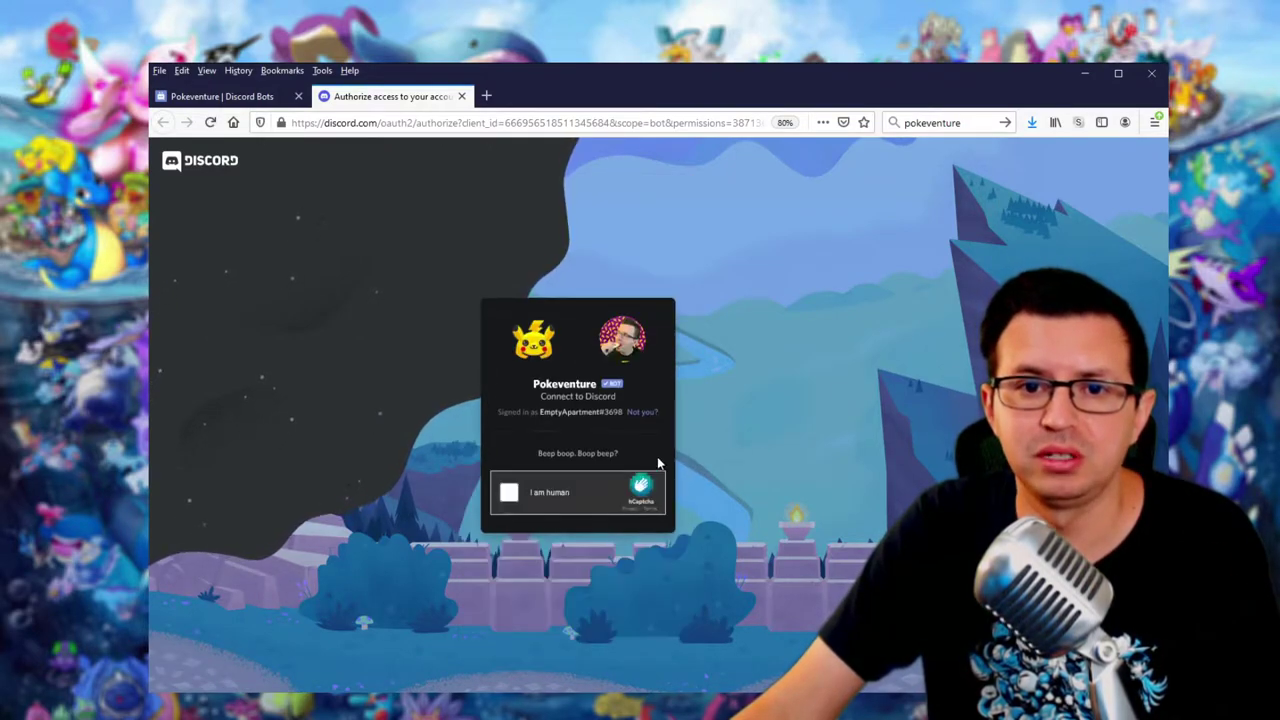
{"action": "left_click", "coordinate": [511, 492]}
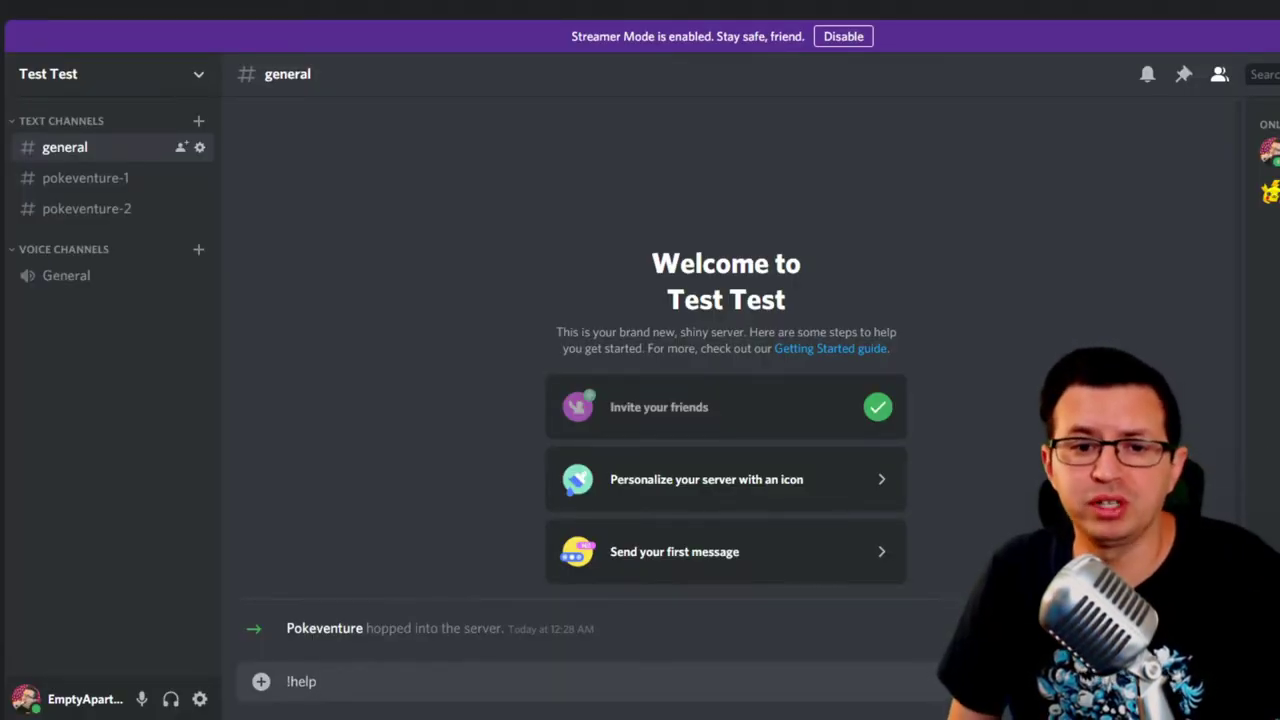
- Request the bot's command list with !help in the general channel, and lock the bot to pokeventure-1 by sending !lock there
{"action": "key", "text": "Return"}
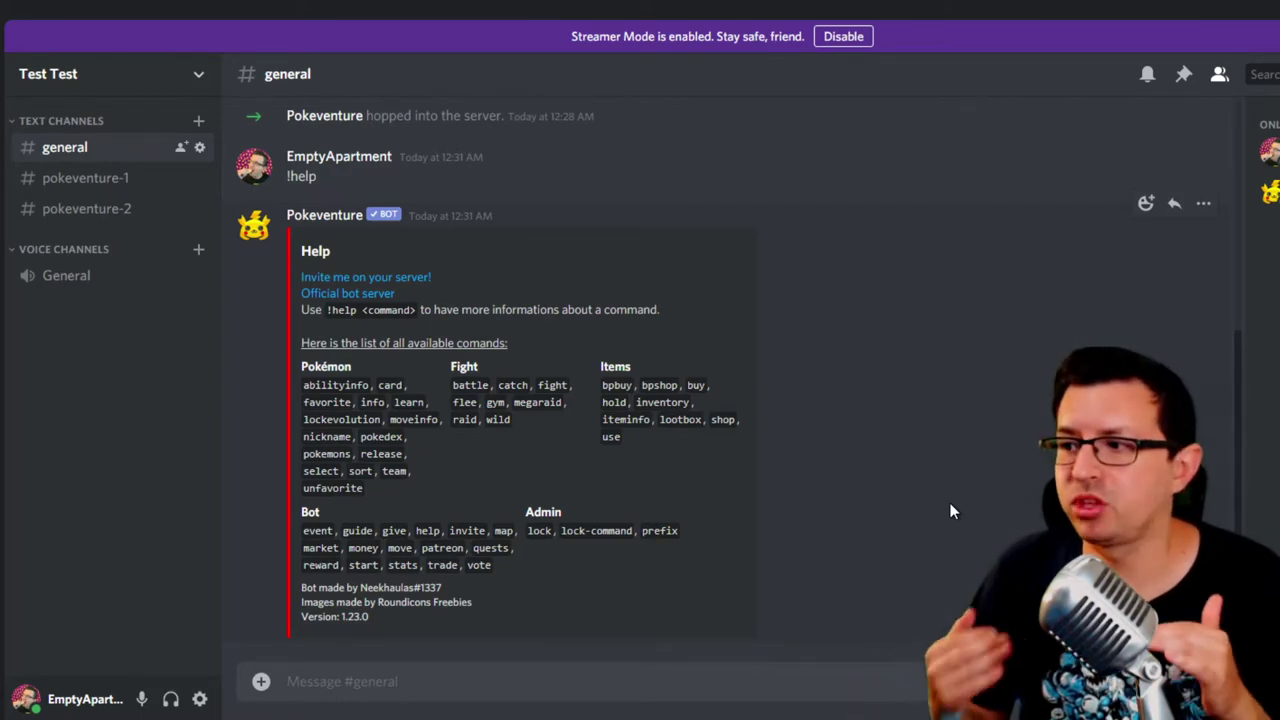
{"action": "left_click", "coordinate": [130, 190]}
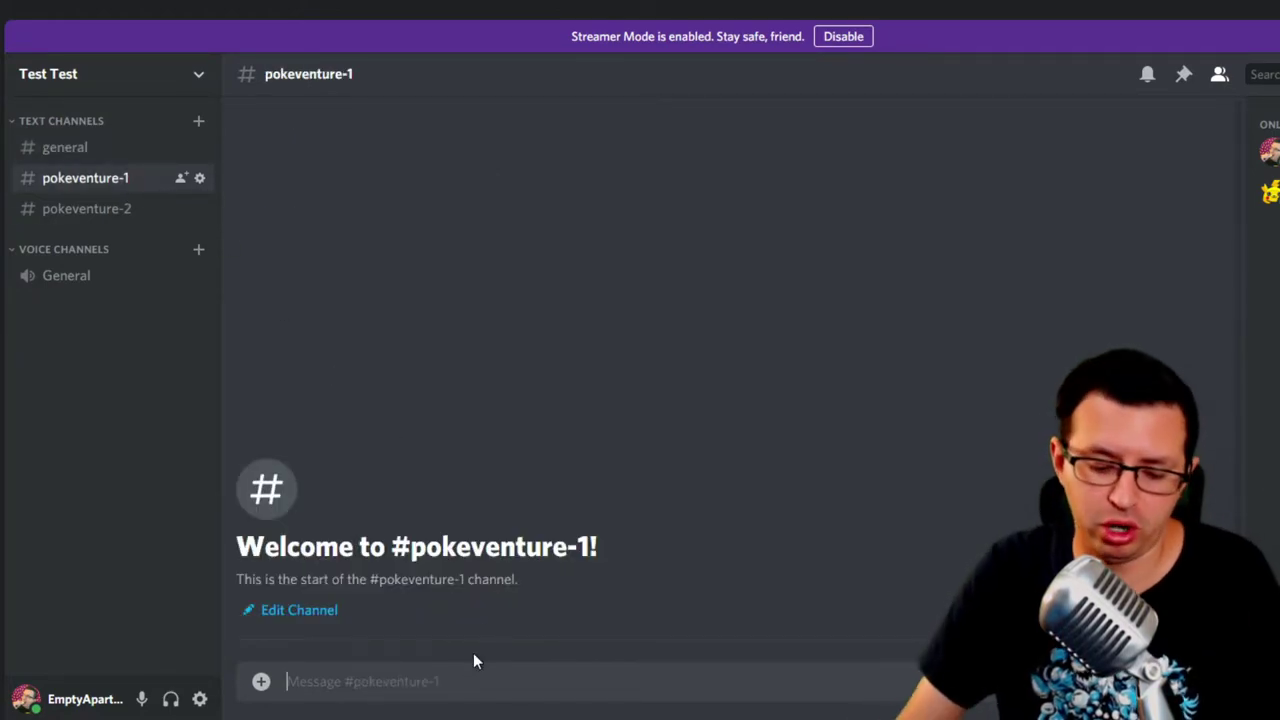
{"action": "type", "text": "!"}
{"action": "key", "text": "BackSpace"}
{"action": "type", "text": "!"}
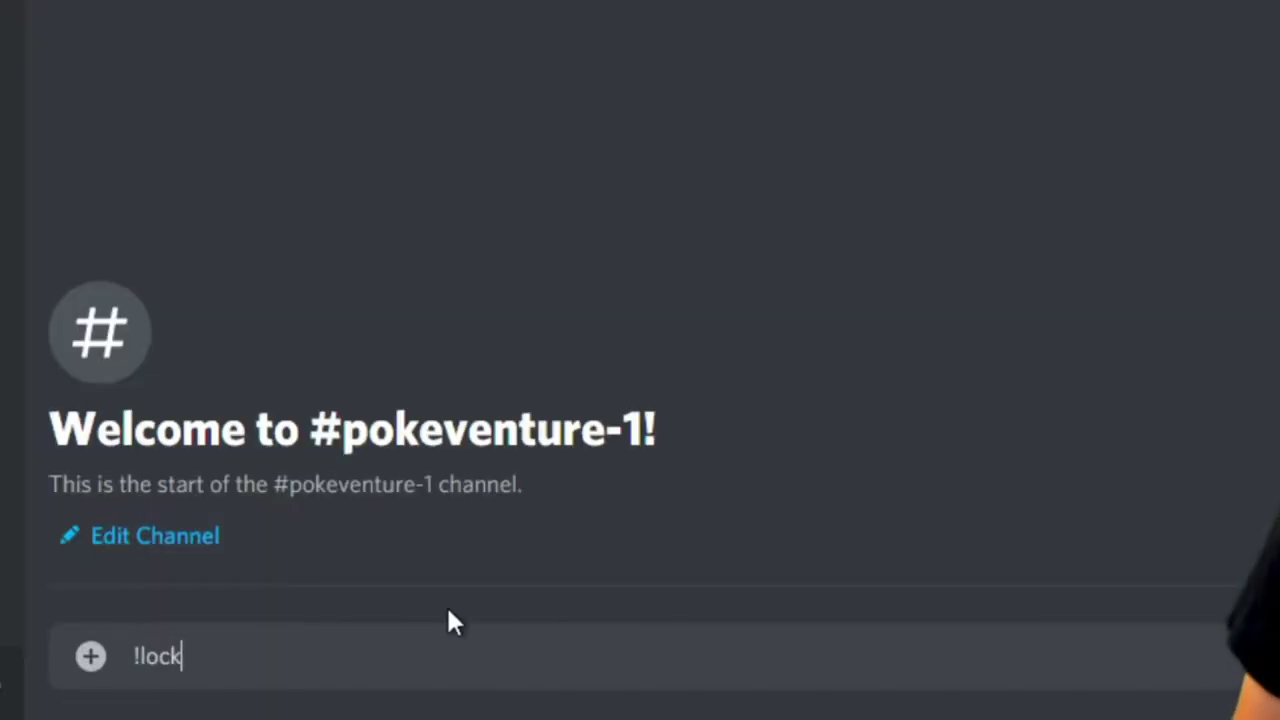
{"action": "type", "text": "lock"}
{"action": "key", "text": "Return"}
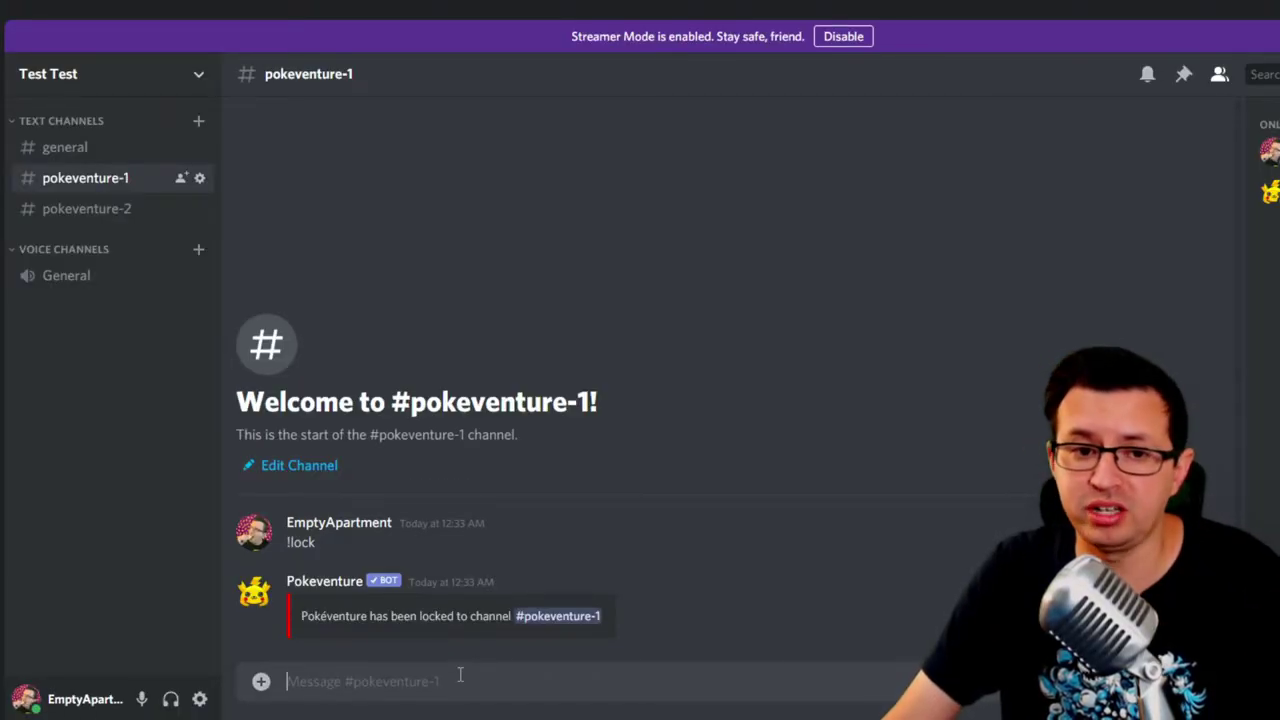
- Lock the bot to the pokeventure-2 channel as well by sending !lock there
{"action": "left_click", "coordinate": [117, 212]}
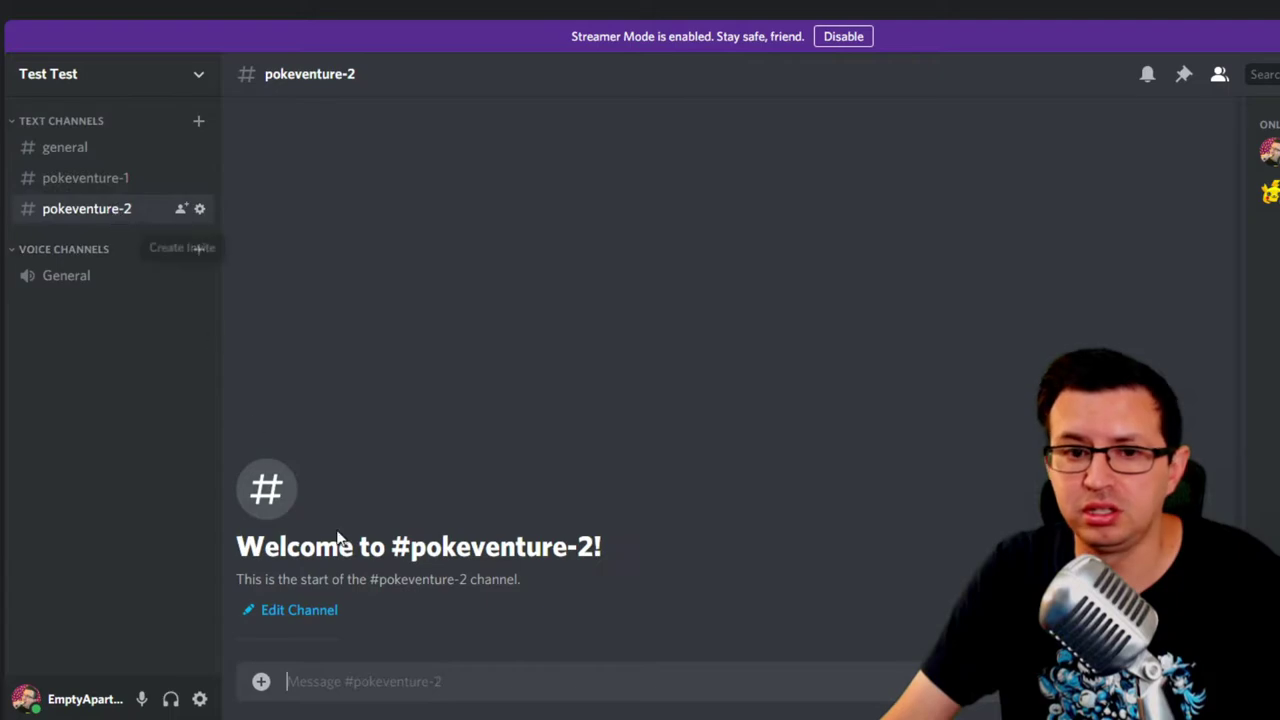
{"action": "type", "text": "!"}
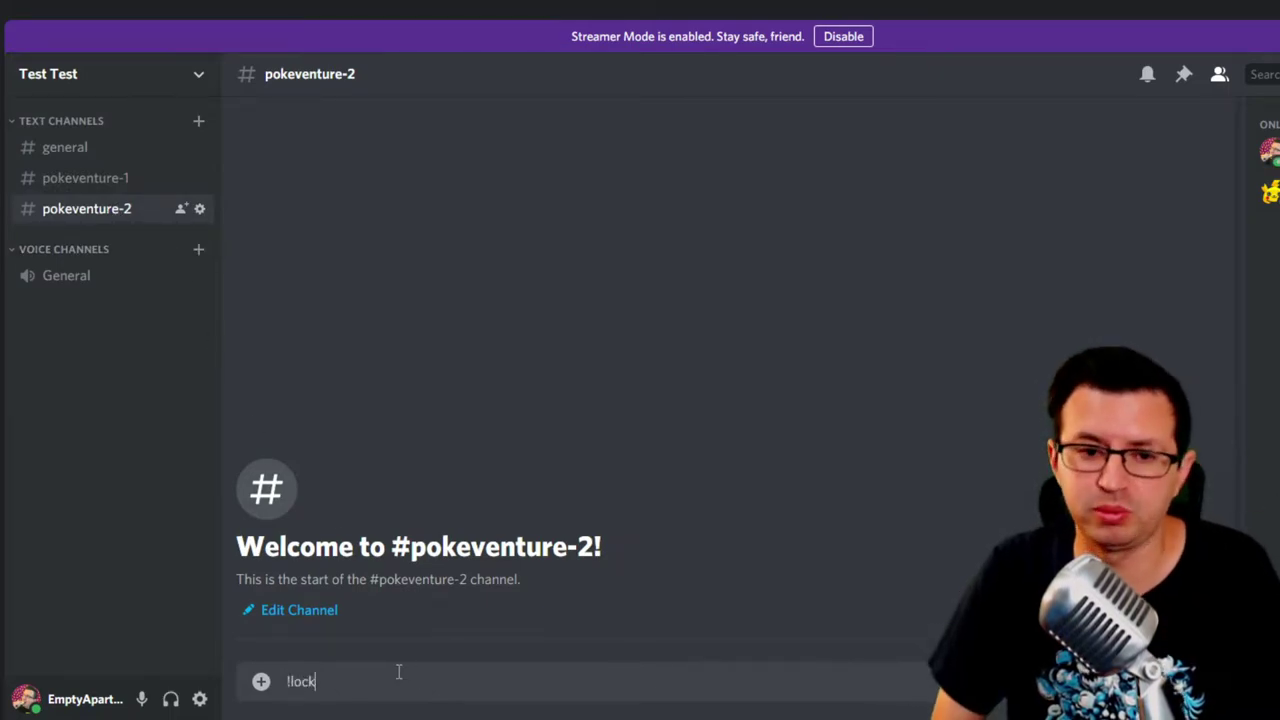
{"action": "type", "text": "lock"}
{"action": "key", "text": "Return"}
- Go back through the pokeventure channels to general and set the bot's prefix to v! with !prefix v!
{"action": "left_click", "coordinate": [85, 178]}
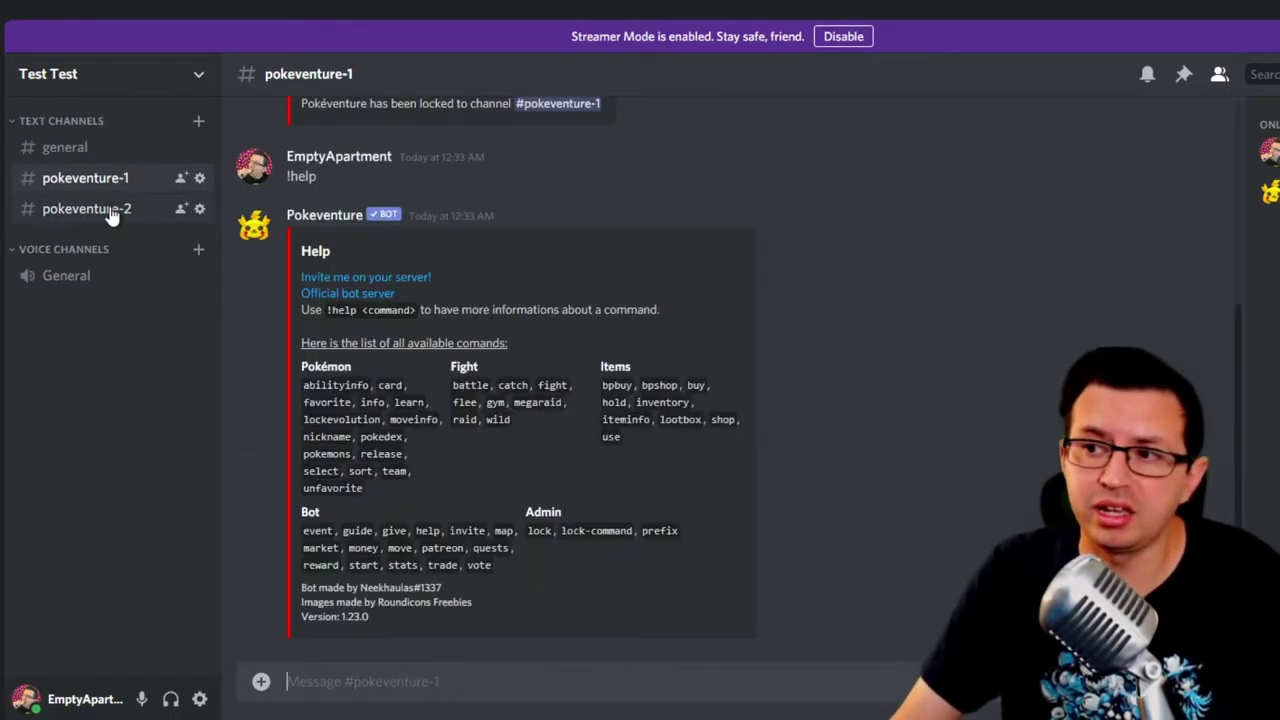
{"action": "left_click", "coordinate": [112, 212]}
{"action": "left_click", "coordinate": [118, 180]}
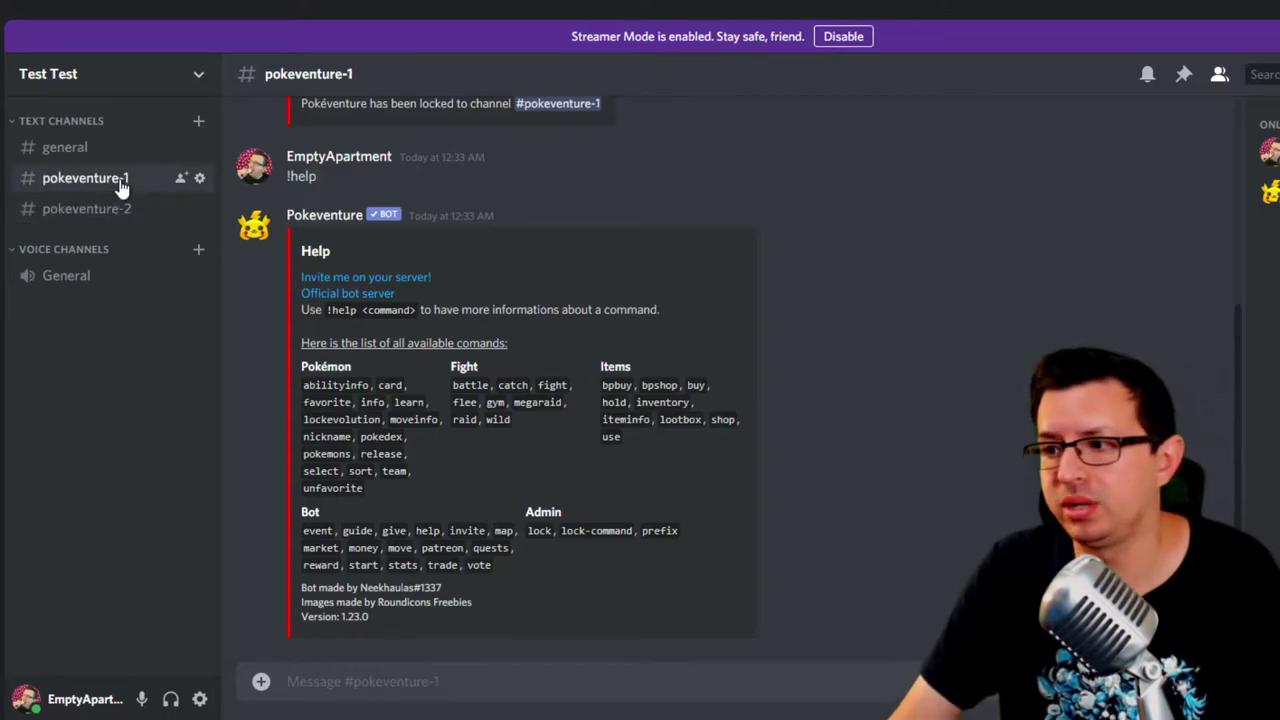
{"action": "key", "text": "alt+Up"}
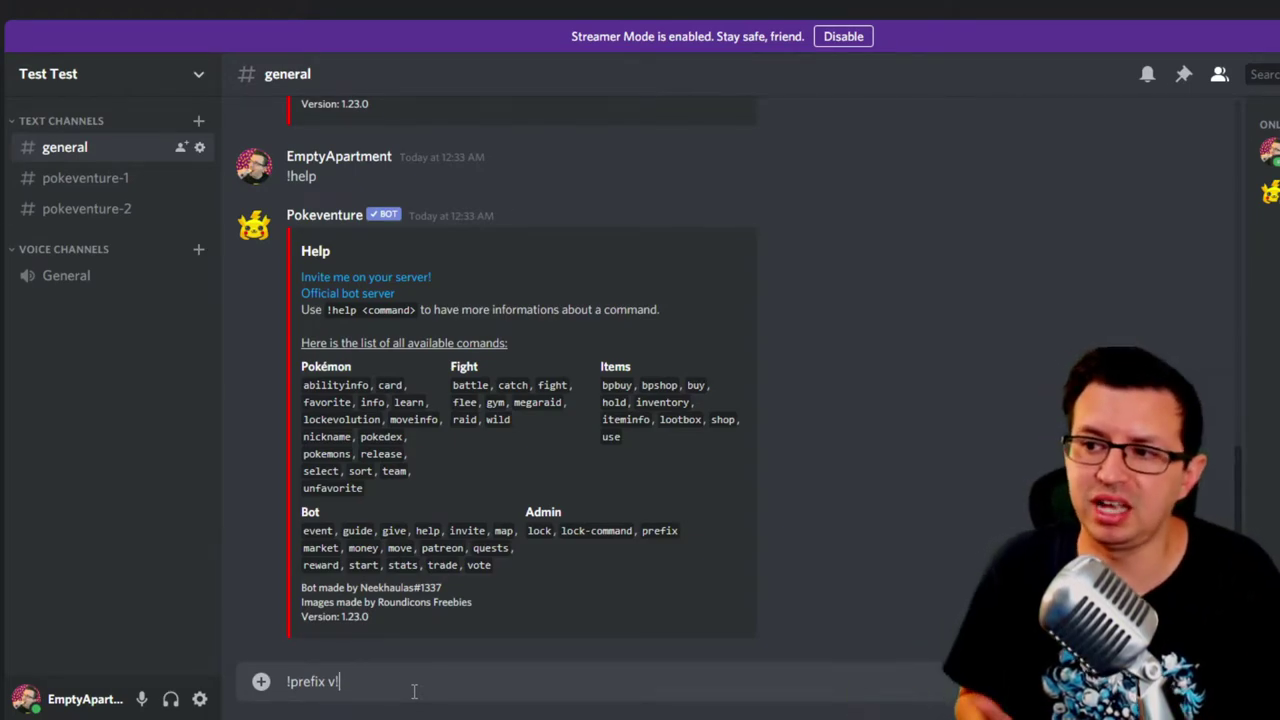
{"action": "key", "text": "Return"}
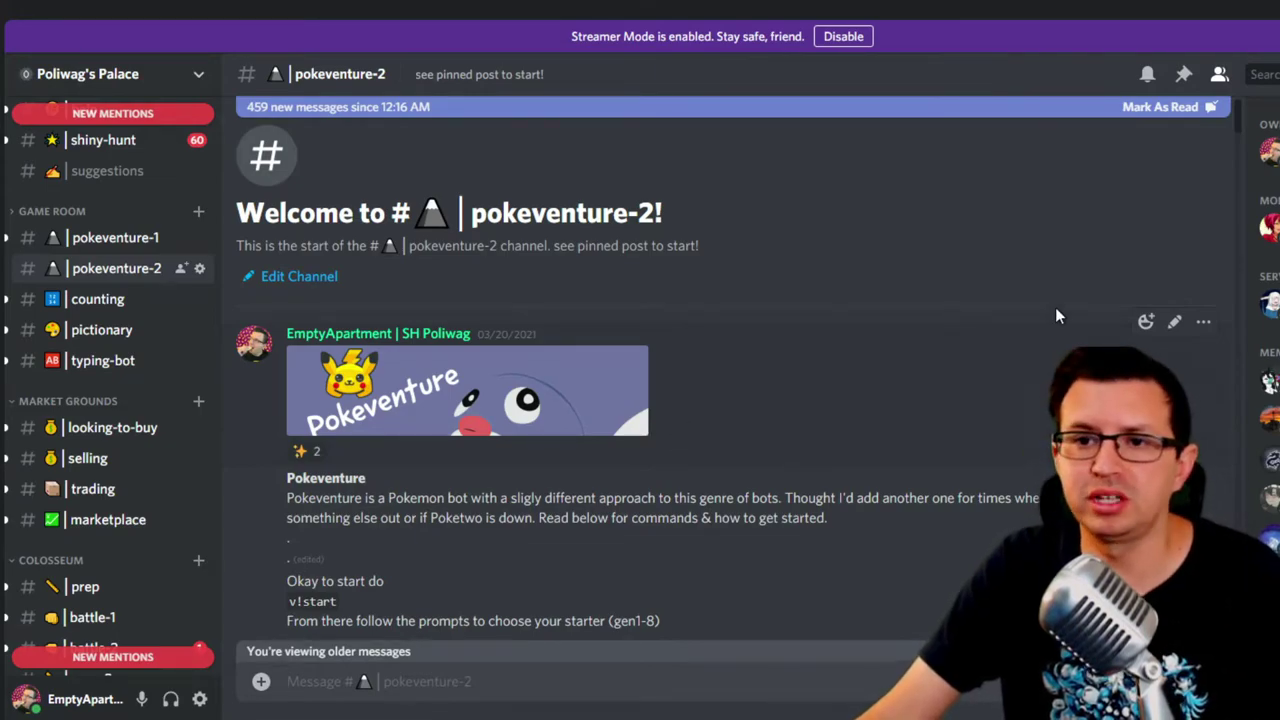
- Read the Pokeventure getting-started post and the earlier !start, !quest and !move exchanges in the pokeventure channel
{"action": "scroll", "coordinate": [1237, 120], "scroll_direction": "down", "scroll_amount": 3}
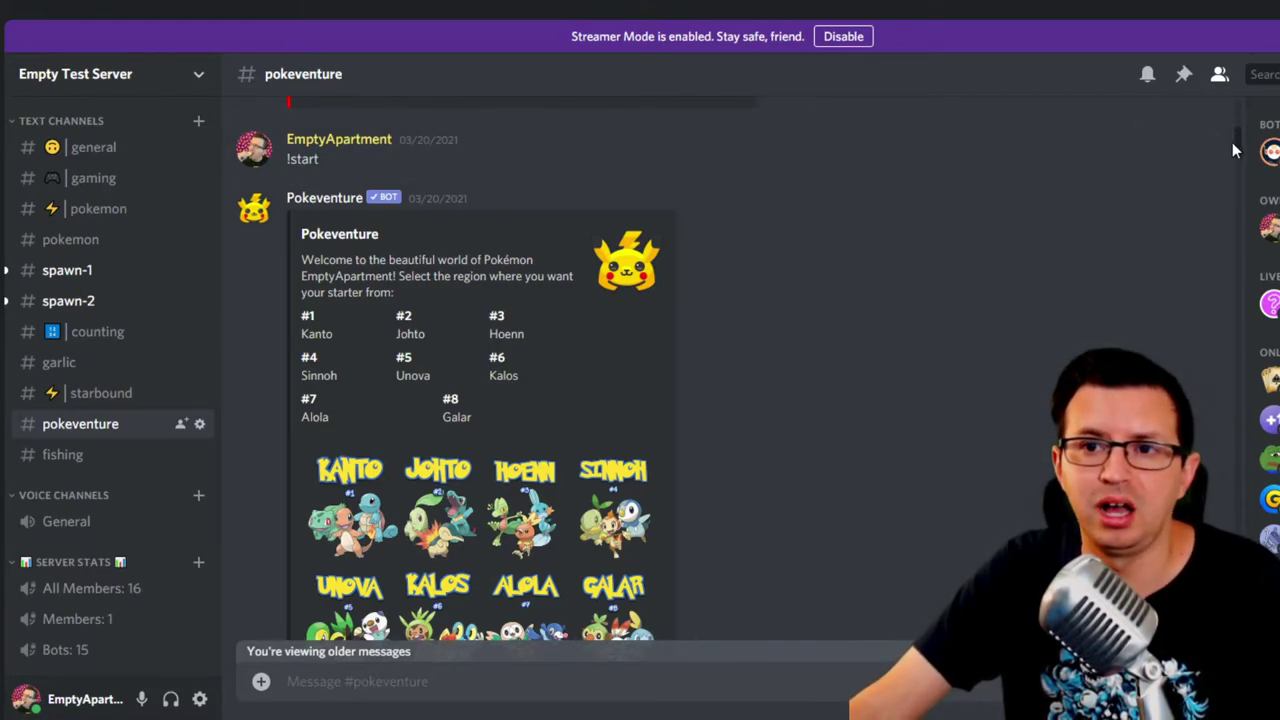
{"action": "scroll", "coordinate": [1236, 140], "scroll_direction": "down", "scroll_amount": 2}
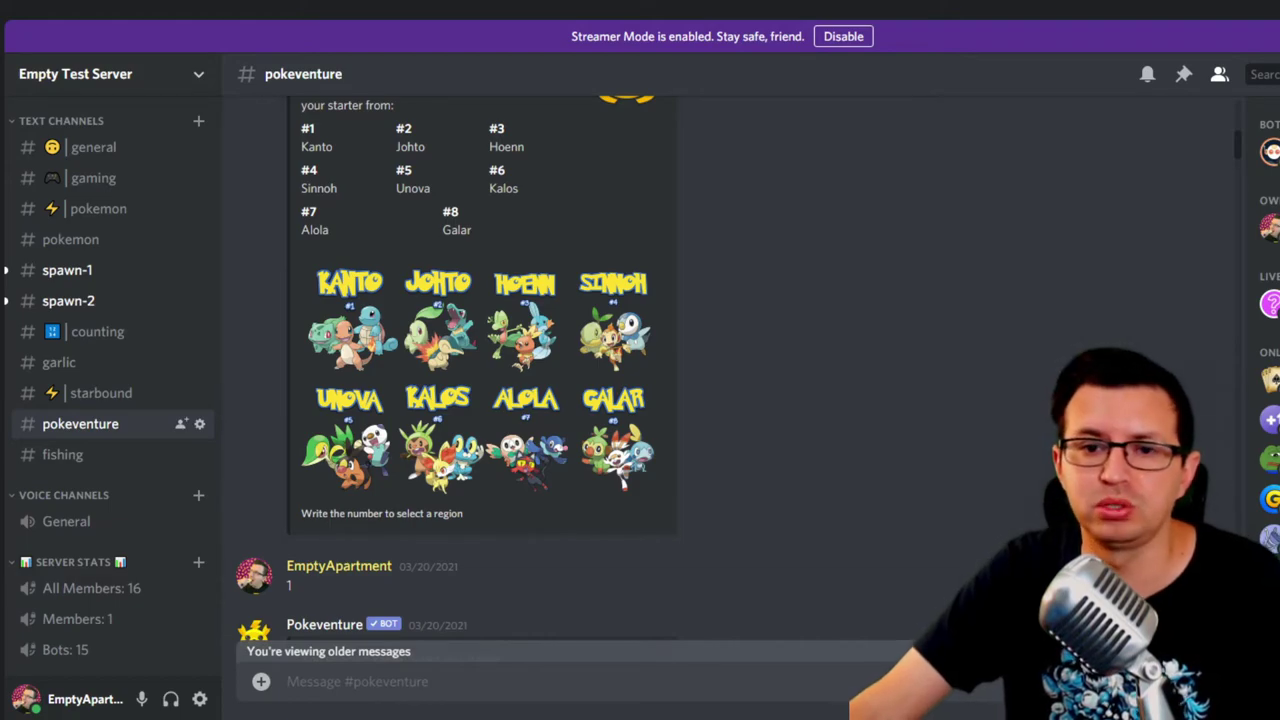
{"action": "scroll", "coordinate": [1233, 155], "scroll_direction": "down", "scroll_amount": 5}
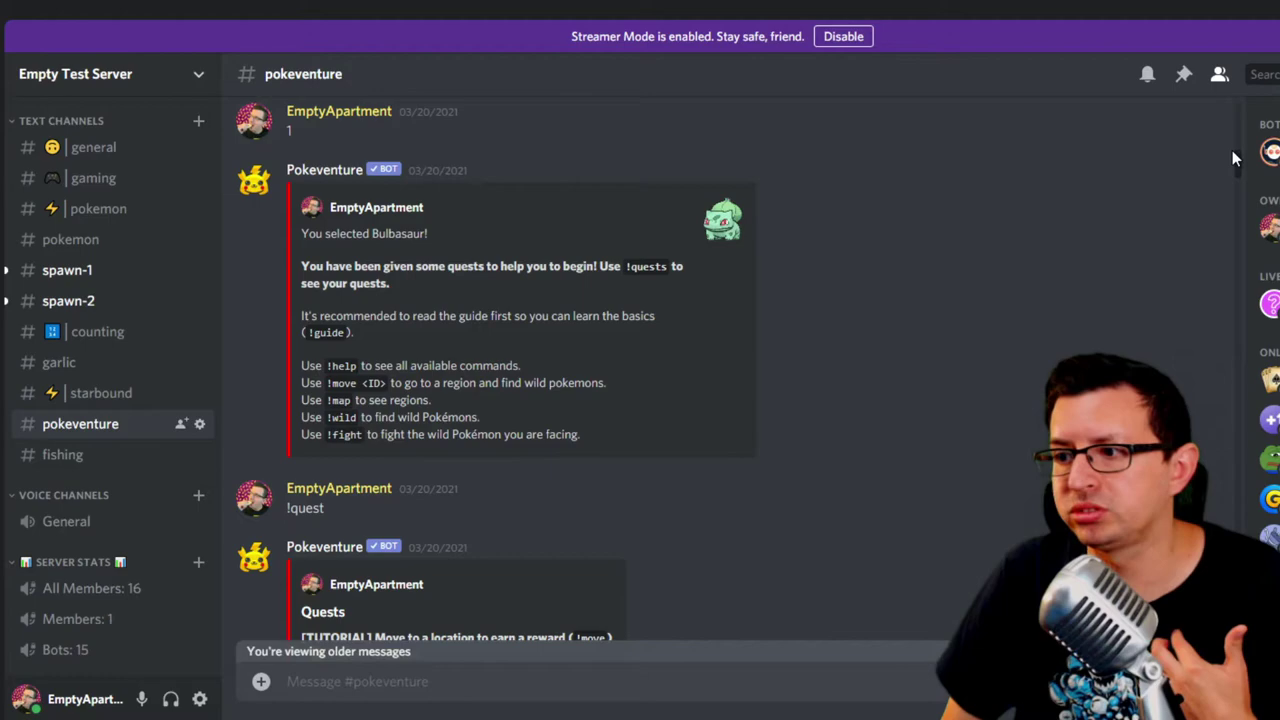
{"action": "scroll", "coordinate": [1232, 150], "scroll_direction": "down", "scroll_amount": 5}
{"action": "scroll", "coordinate": [1232, 150], "scroll_direction": "up", "scroll_amount": 1}
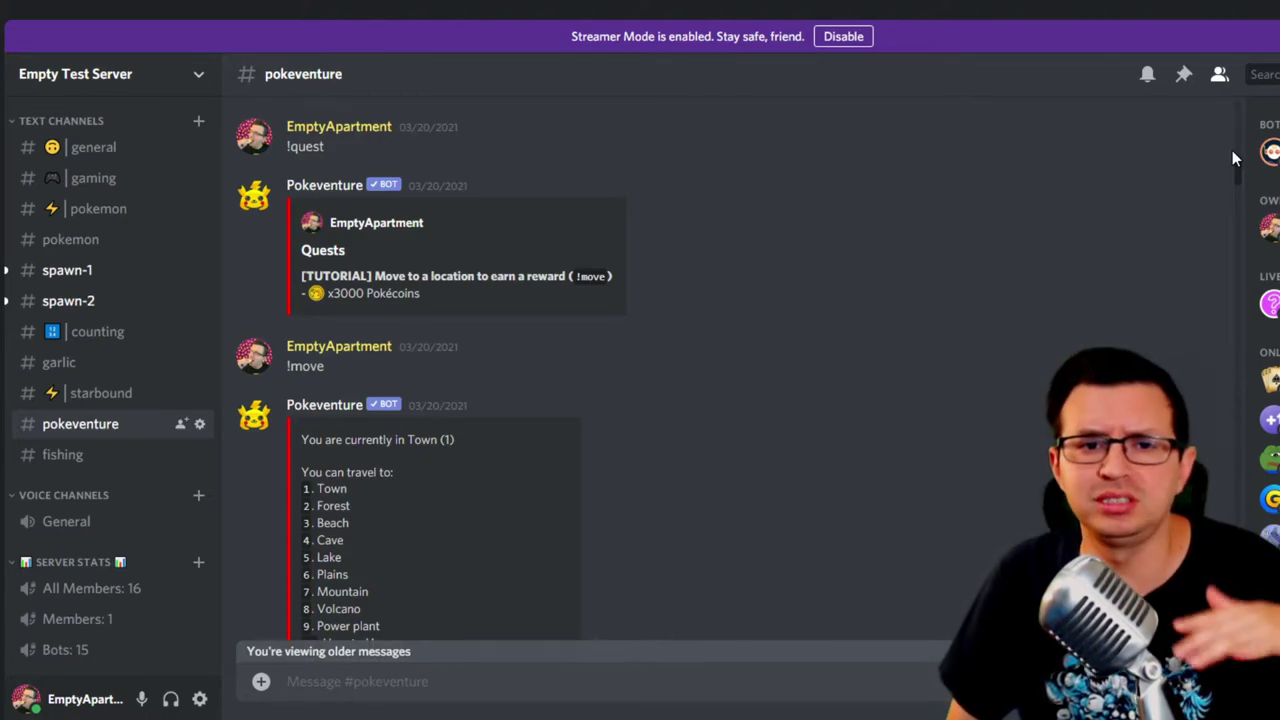
{"action": "scroll", "coordinate": [1232, 150], "scroll_direction": "down", "scroll_amount": 2}
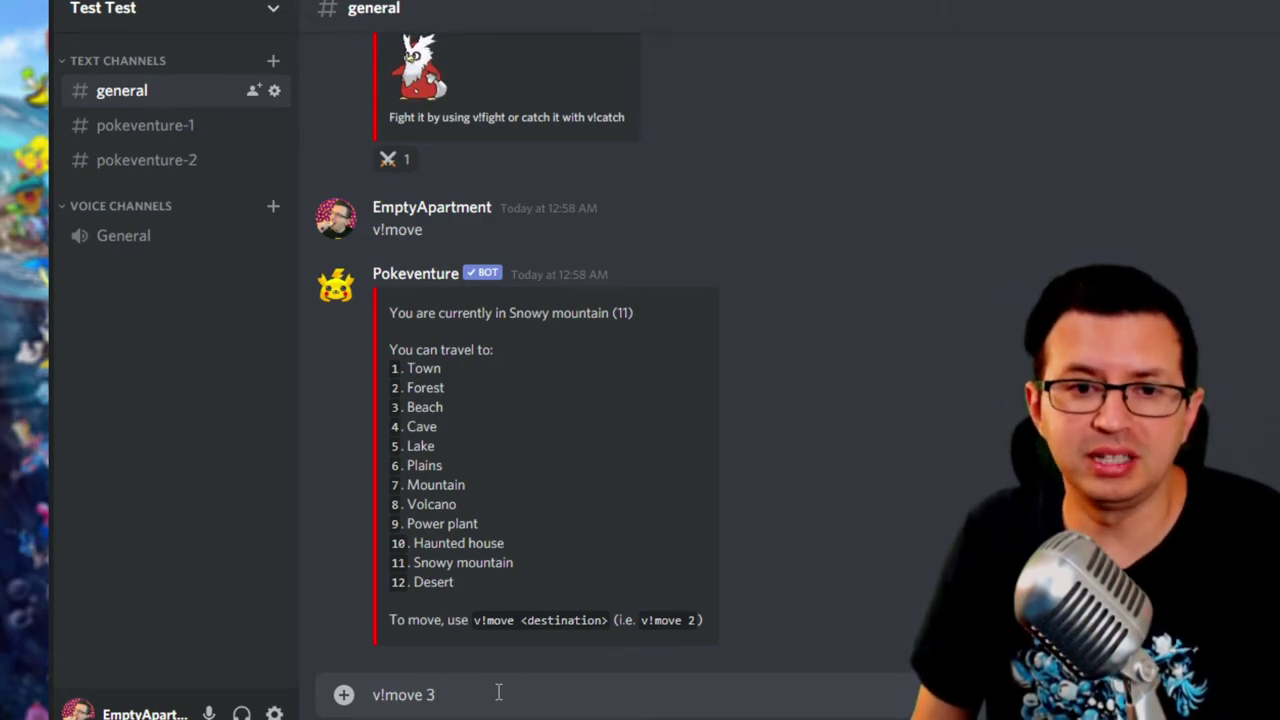
- Travel to the Beach with v!move 3 and look for a wild Pokémon with v!wild
{"action": "key", "text": "Return"}
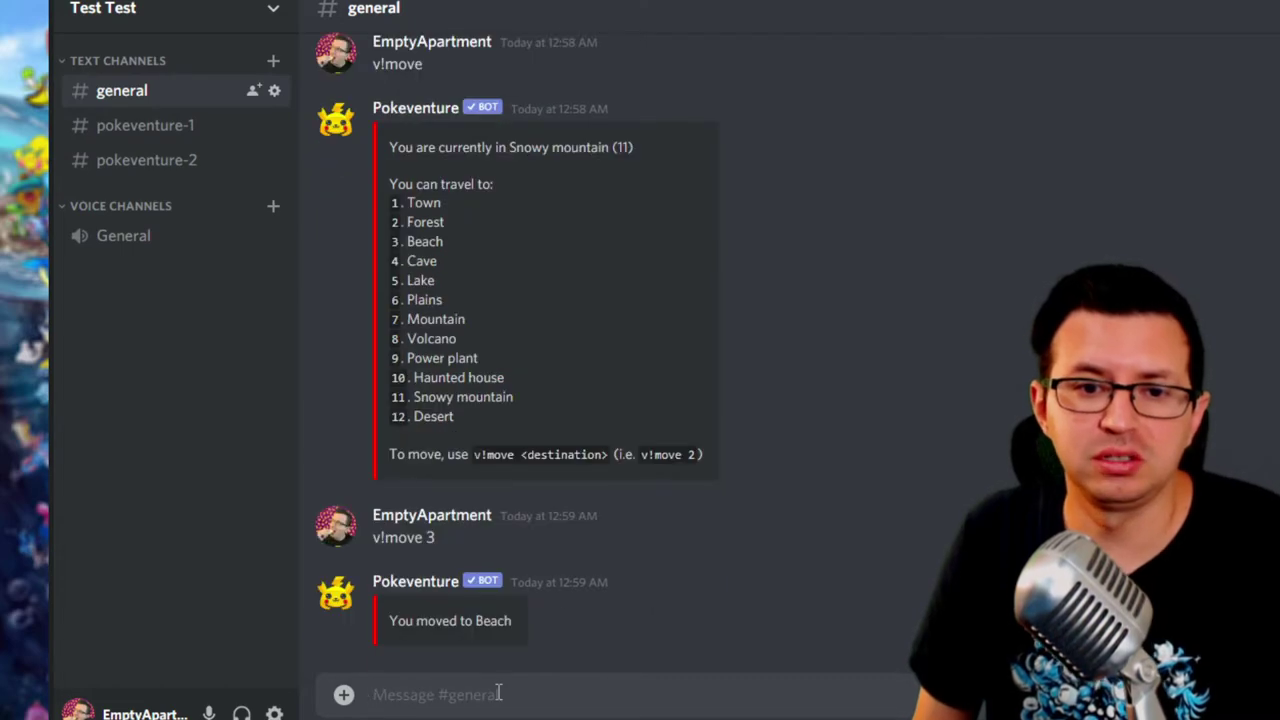
{"action": "type", "text": "v"}
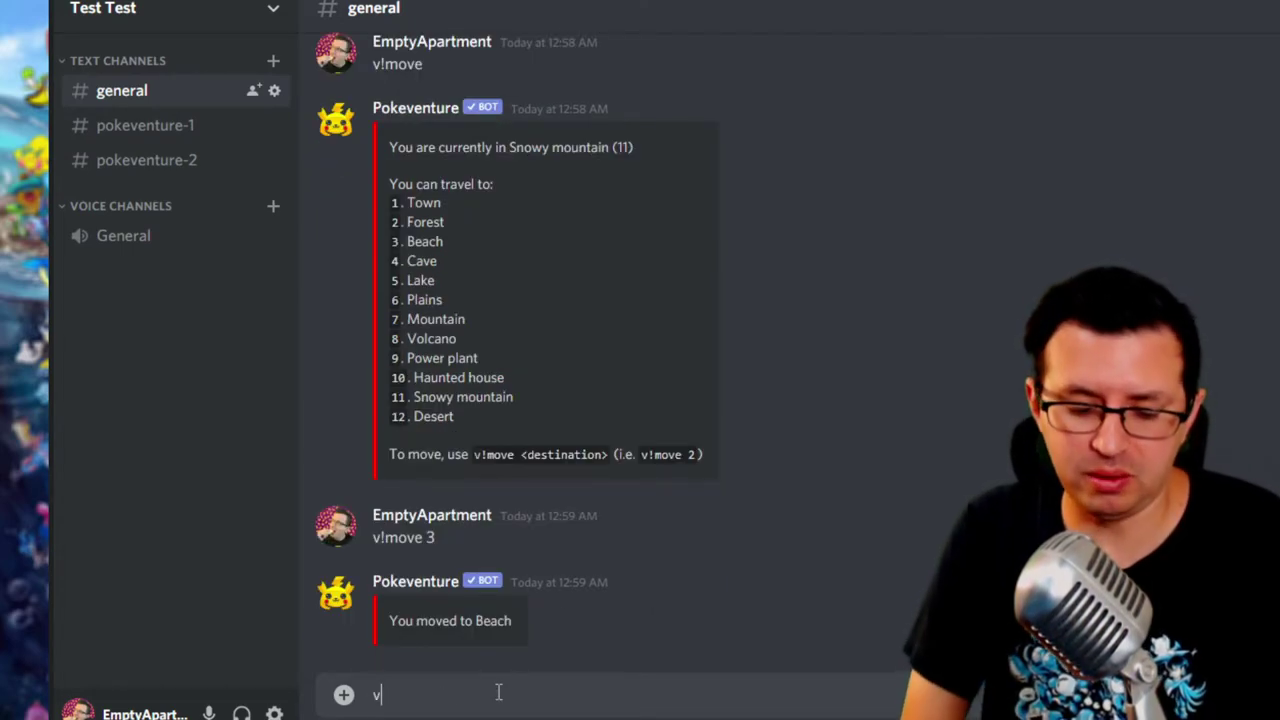
{"action": "type", "text": "!wild"}
{"action": "key", "text": "Return"}
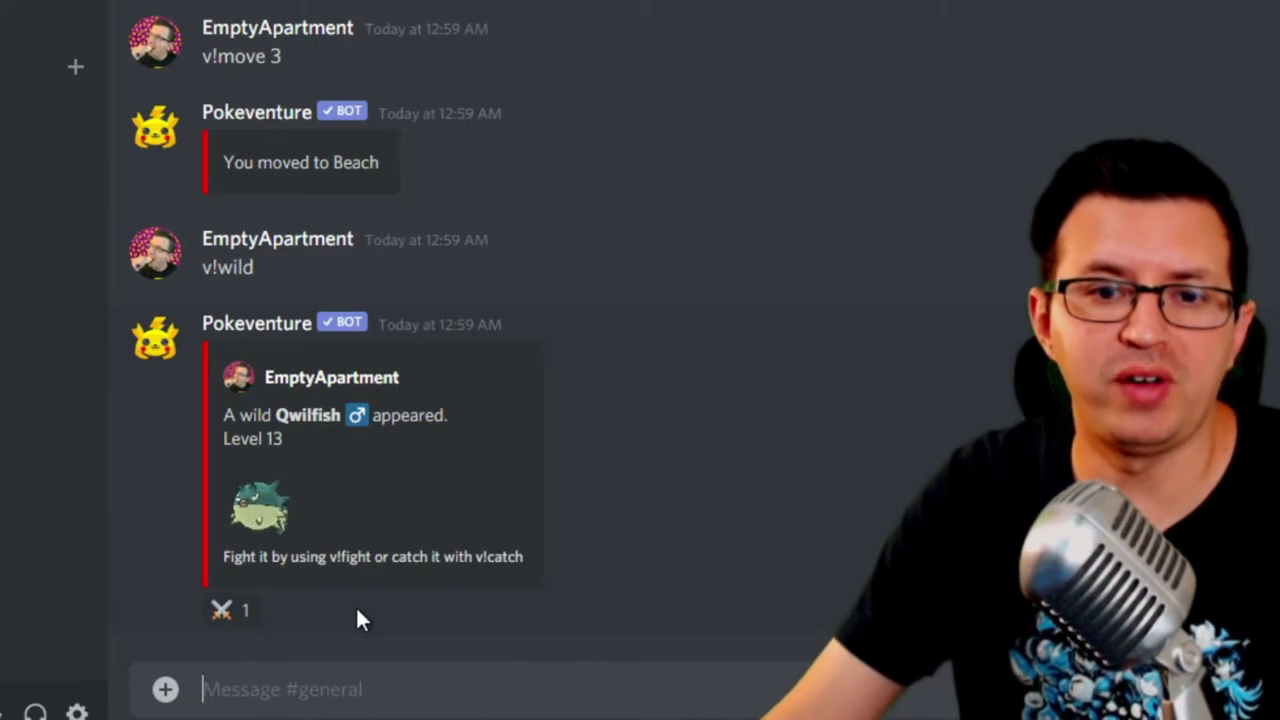
- Fight the wild Qwilfish through the crossed-swords reaction and throw a Poké Ball at it by sending pb
{"action": "left_click", "coordinate": [240, 609]}
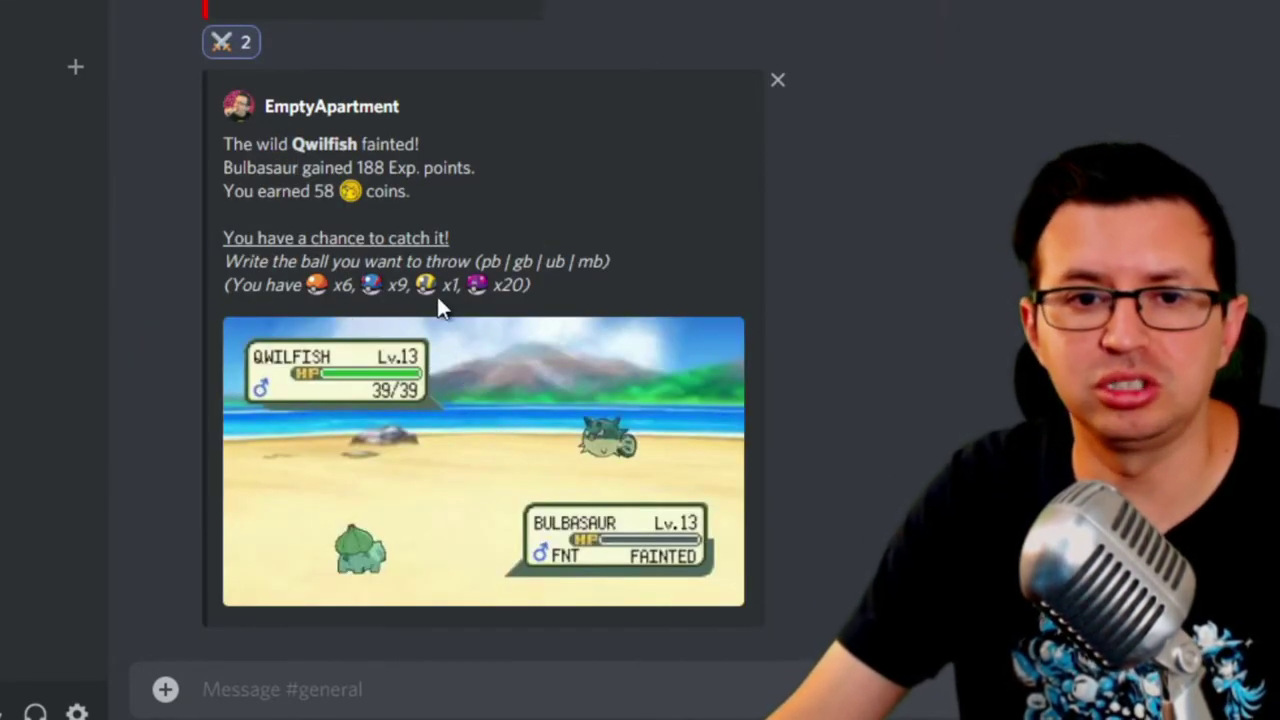
{"action": "left_click_drag", "start_coordinate": [490, 260], "coordinate": [597, 260]}
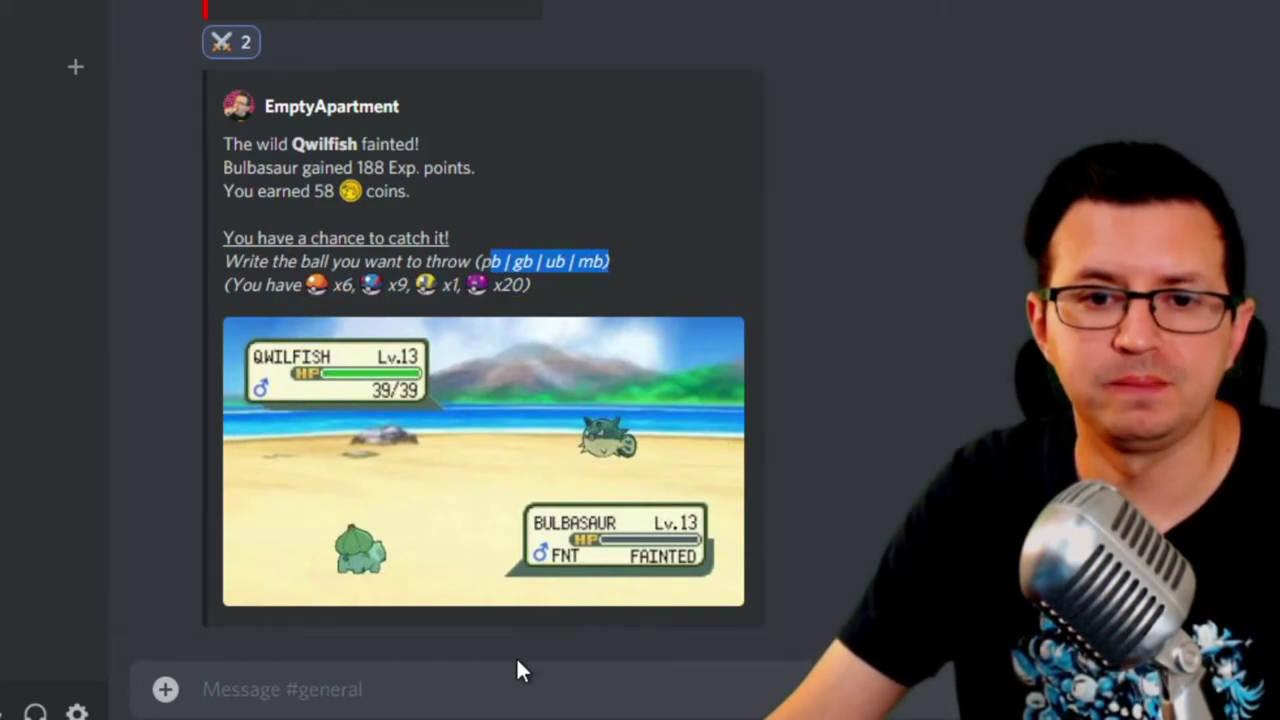
{"action": "left_click", "coordinate": [502, 689]}
{"action": "type", "text": "p"}
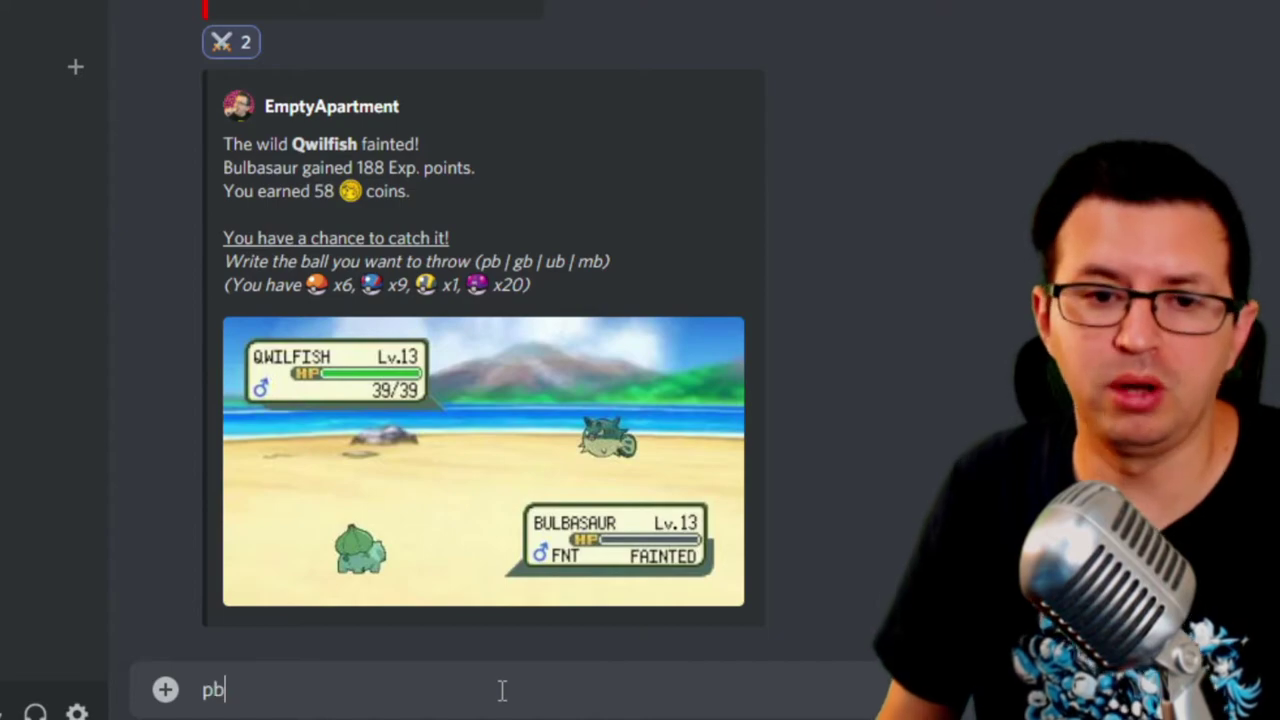
{"action": "type", "text": "b"}
{"action": "key", "text": "Return"}
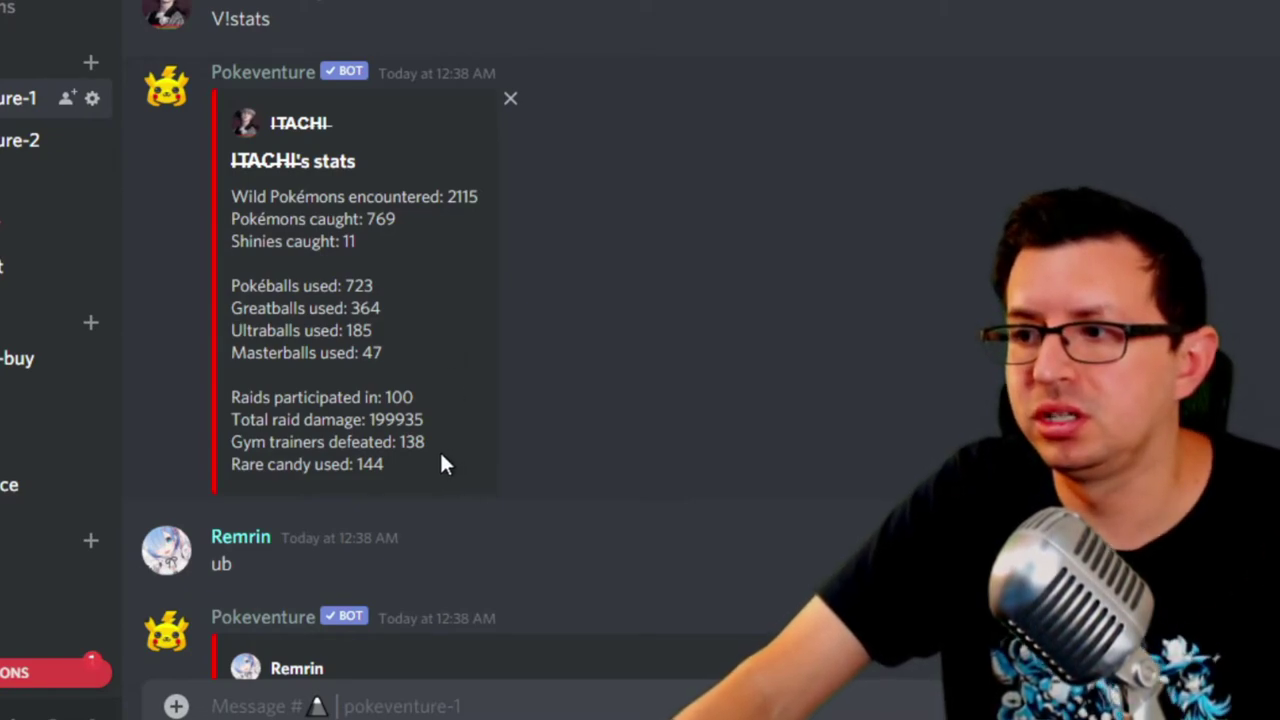
- Examine the gym and rare candy lines of a player's stats and browse the tutorial quest, reward and raid messages in the pokeventure channels
{"action": "left_click_drag", "start_coordinate": [440, 450], "coordinate": [270, 441]}
{"action": "left_click_drag", "start_coordinate": [370, 464], "coordinate": [381, 488]}
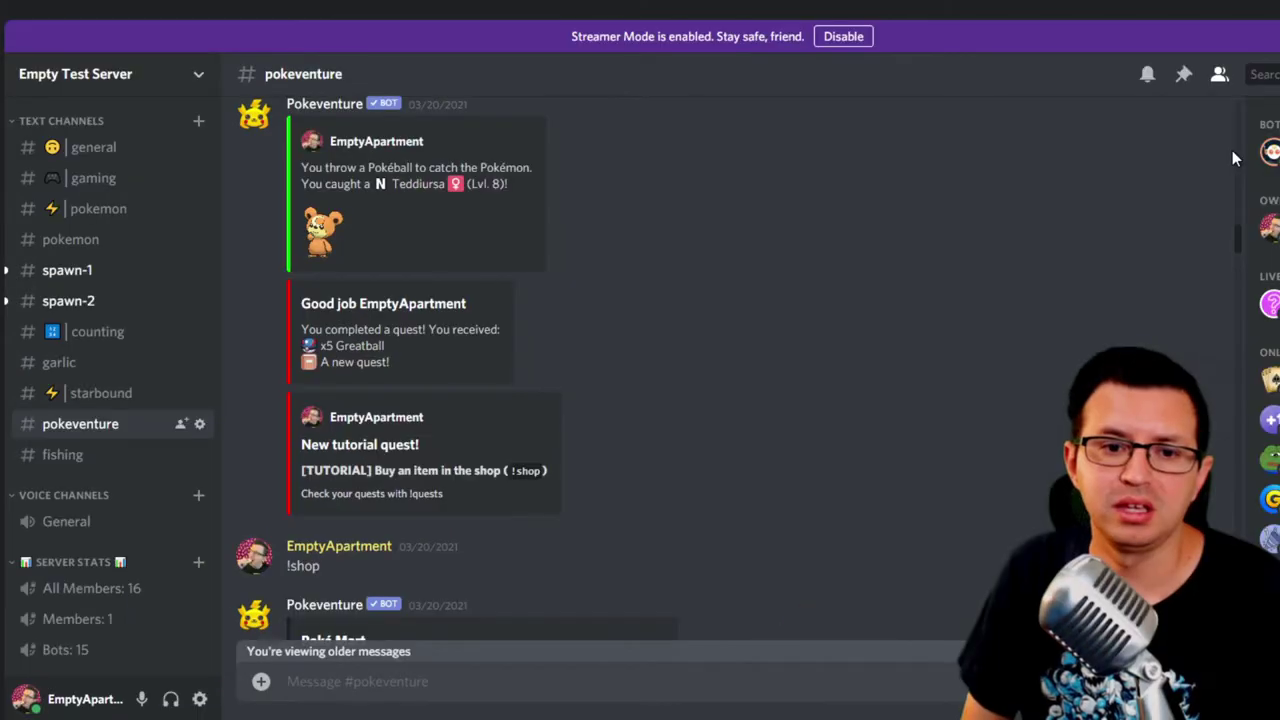
{"action": "scroll", "coordinate": [1232, 150], "scroll_direction": "down", "scroll_amount": 10}
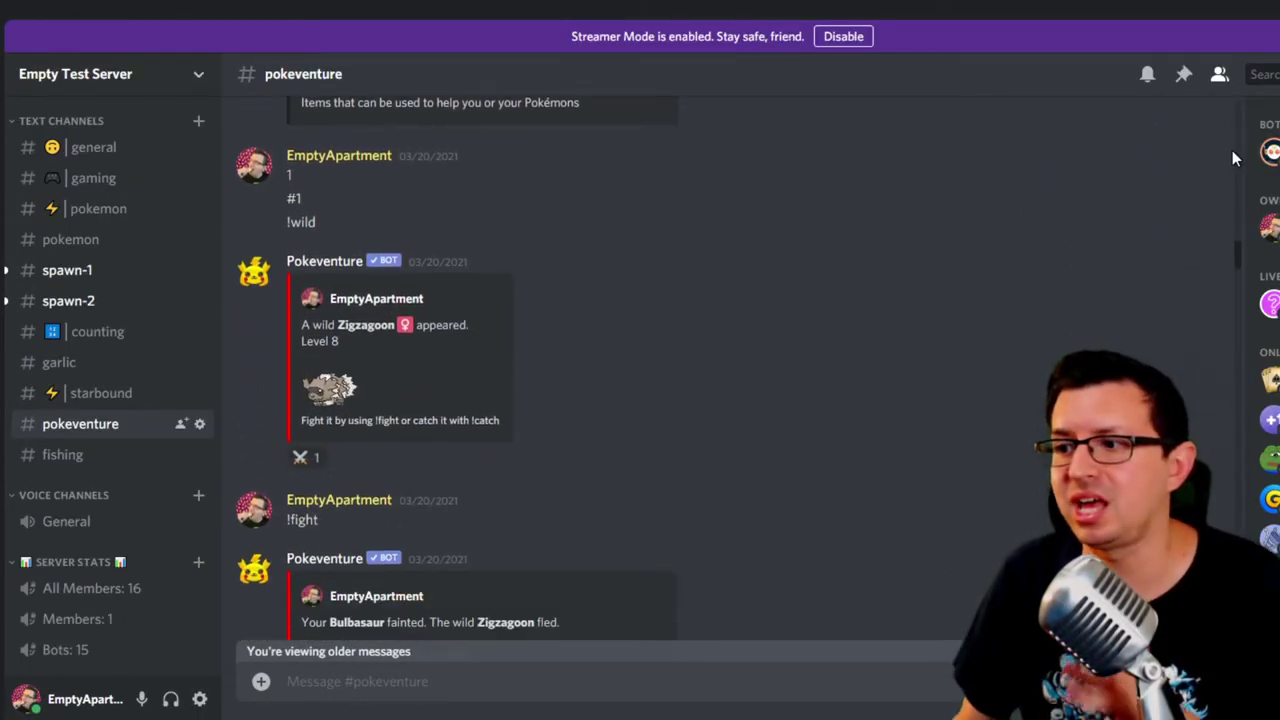
{"action": "scroll", "coordinate": [1232, 150], "scroll_direction": "down", "scroll_amount": 5}
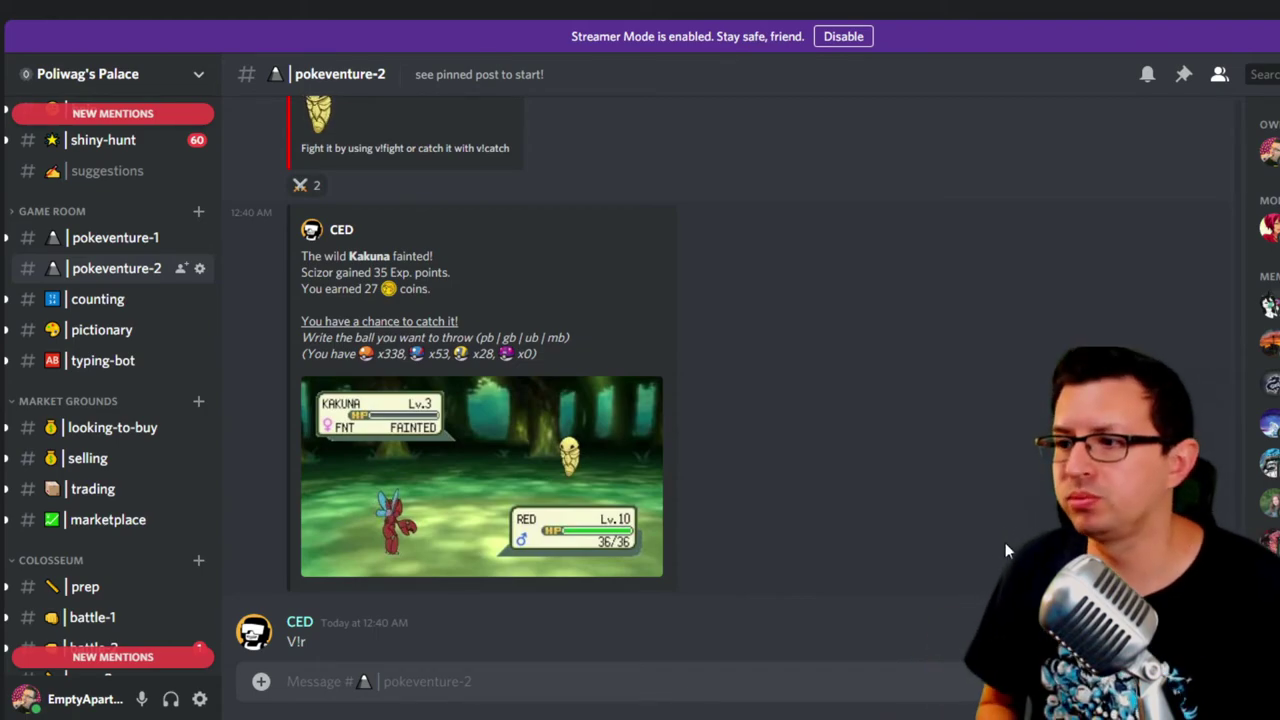
{"action": "key", "text": "alt+Up"}
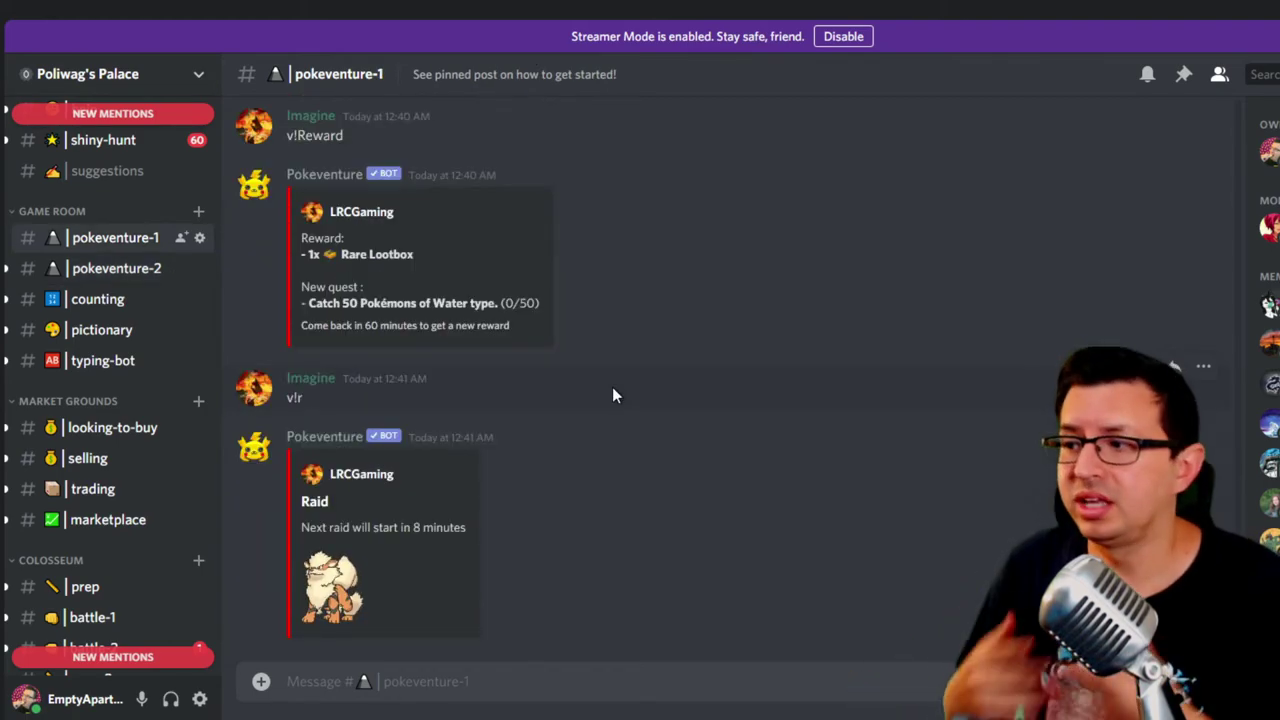